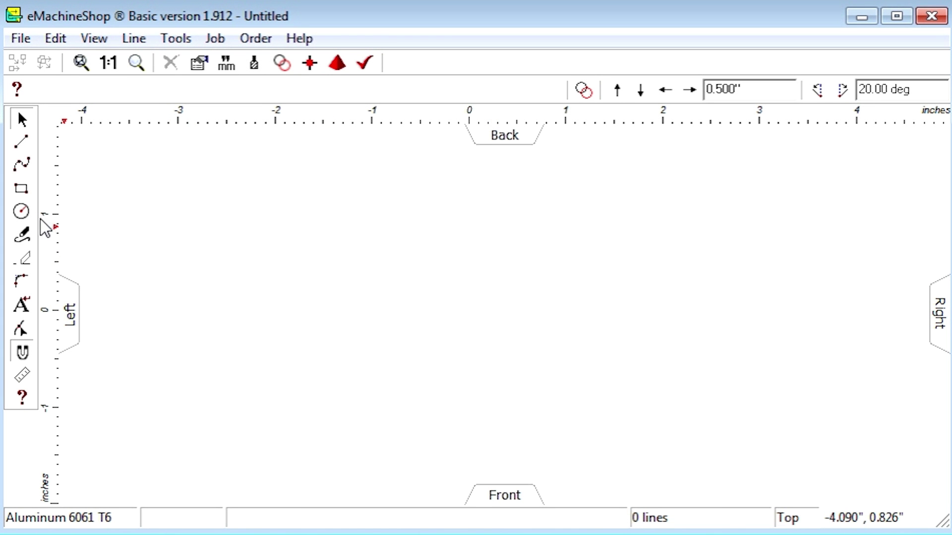
- Draw a rectangle near the centre of the drawing
click(21, 188)
click(410, 297)
drag(410, 297, 583, 339)
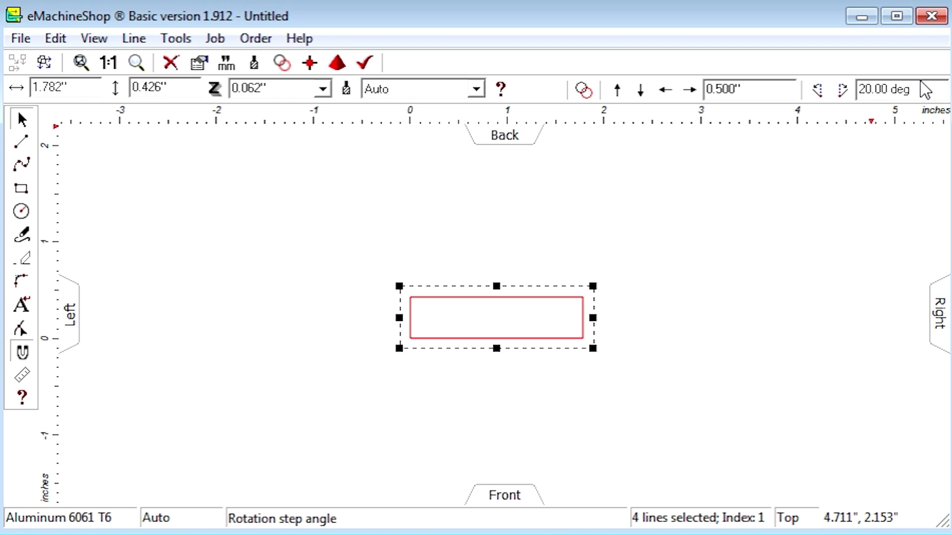
- Set the rotation step to 7.5° and tilt the rectangle 7.5° counterclockwise
drag(922, 89, 858, 89)
text(7.5)
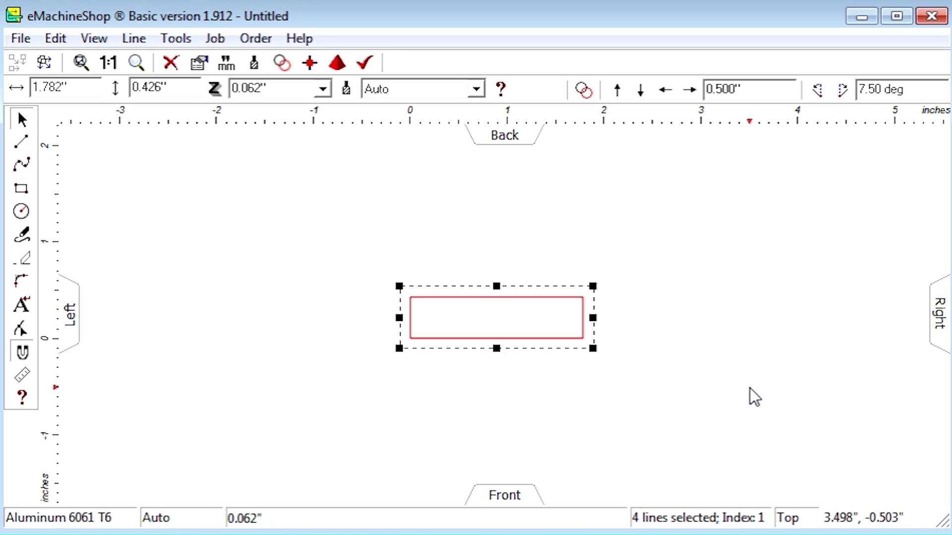
click(846, 98)
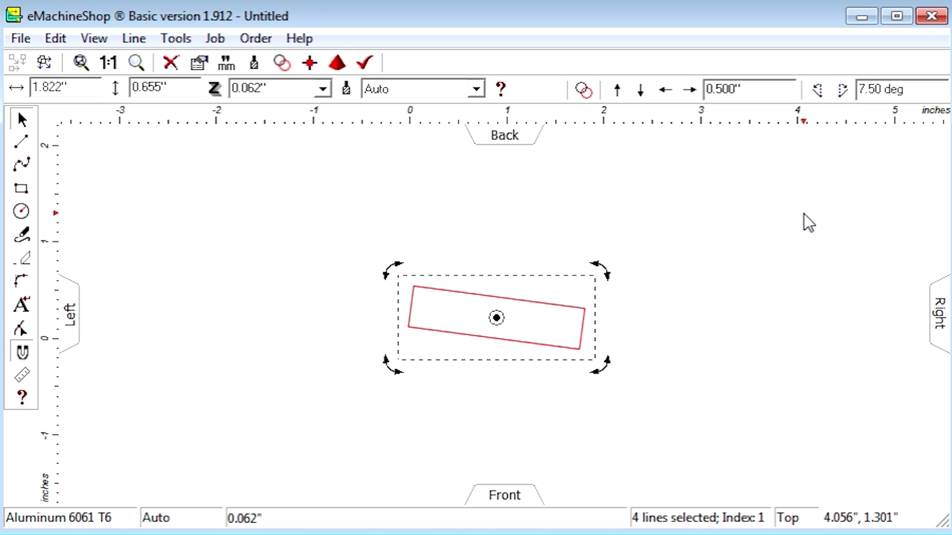
click(819, 93)
click(819, 93)
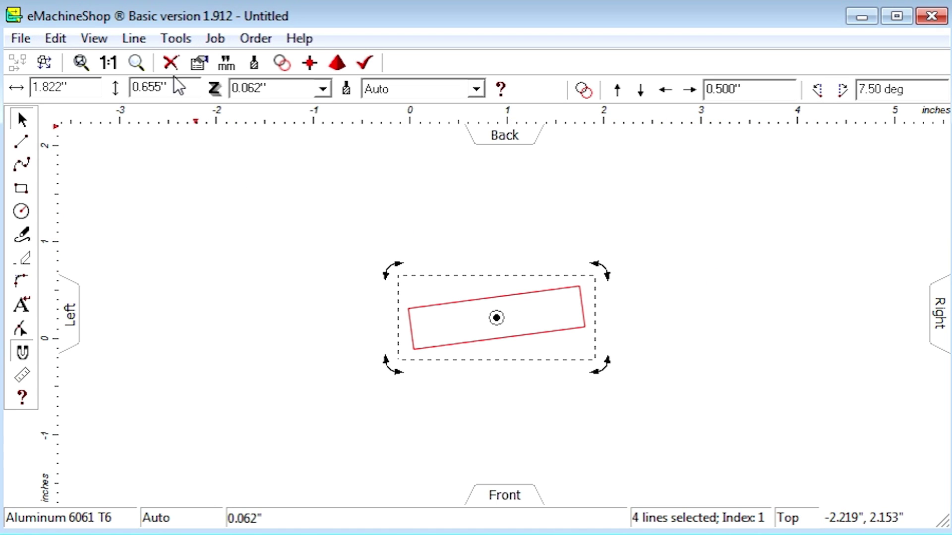
- Rotate the rectangle another 12.5° counterclockwise with Line > Rotate, then deselect it
click(138, 38)
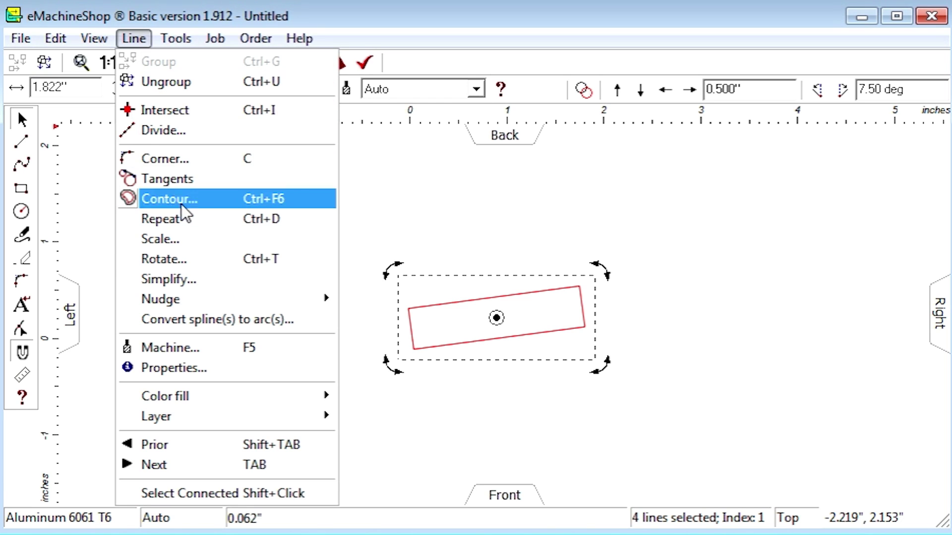
click(188, 256)
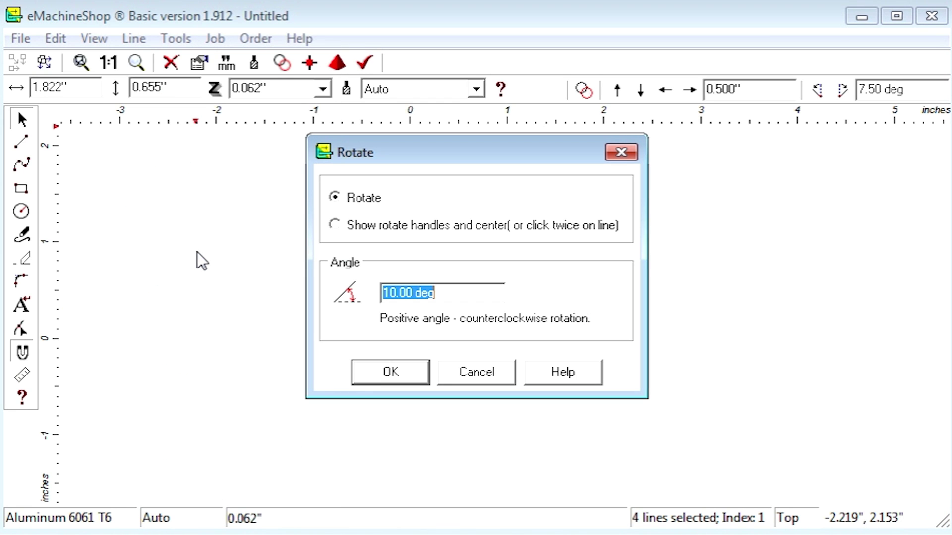
click(353, 196)
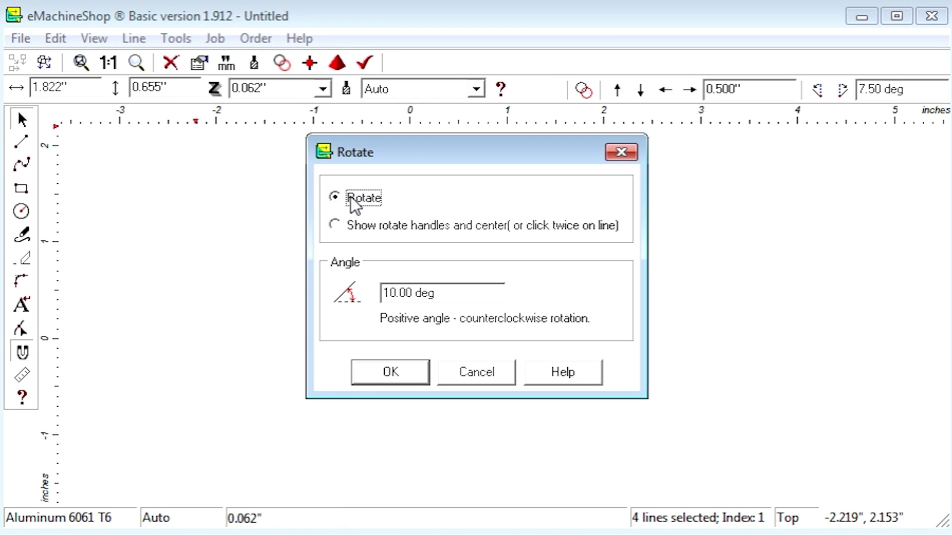
drag(461, 297, 361, 313)
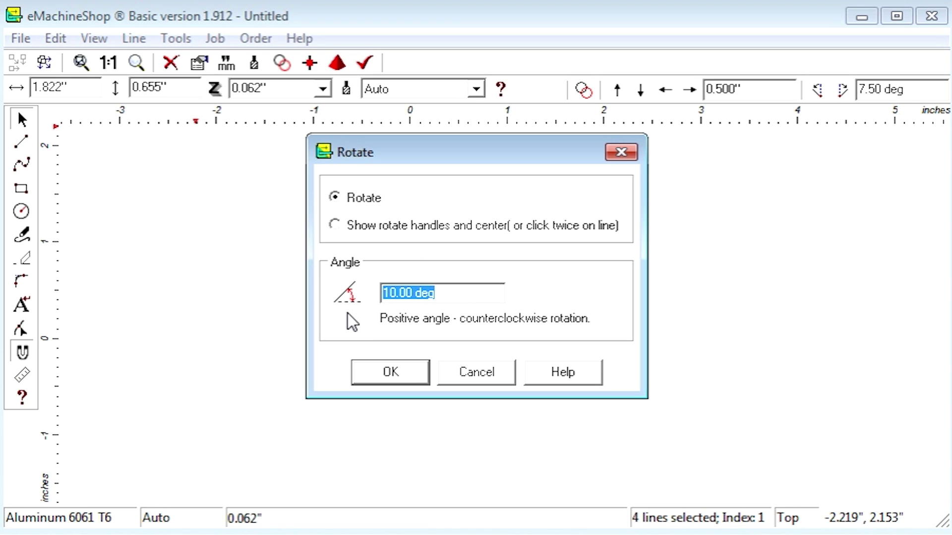
text(12.5)
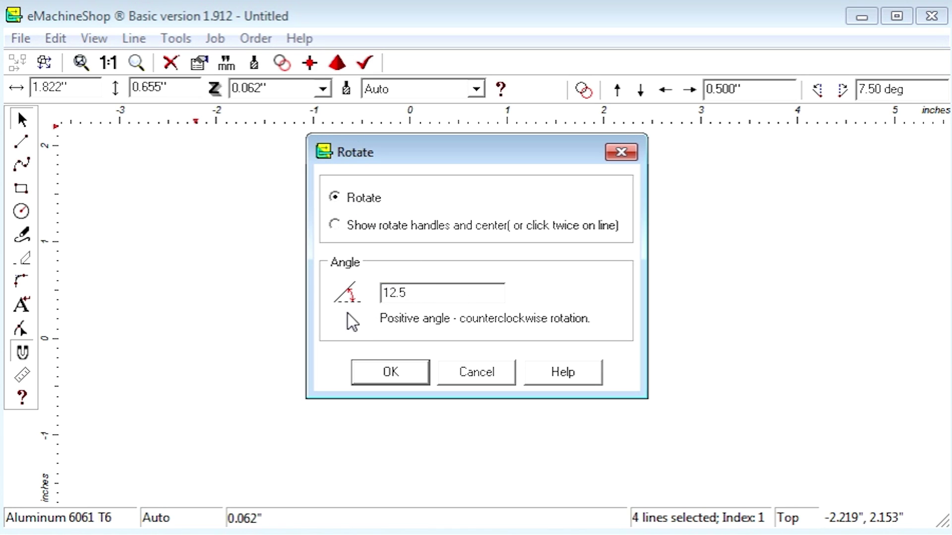
click(379, 374)
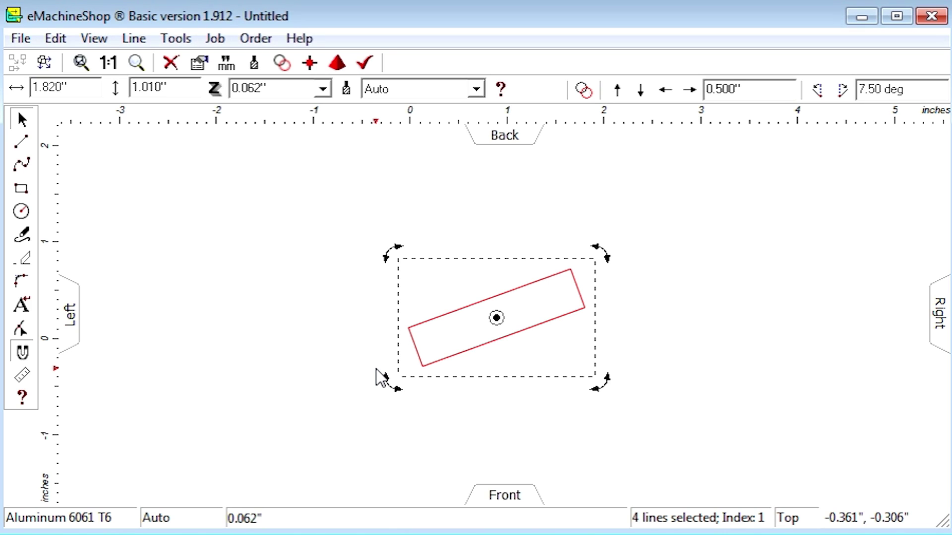
click(377, 370)
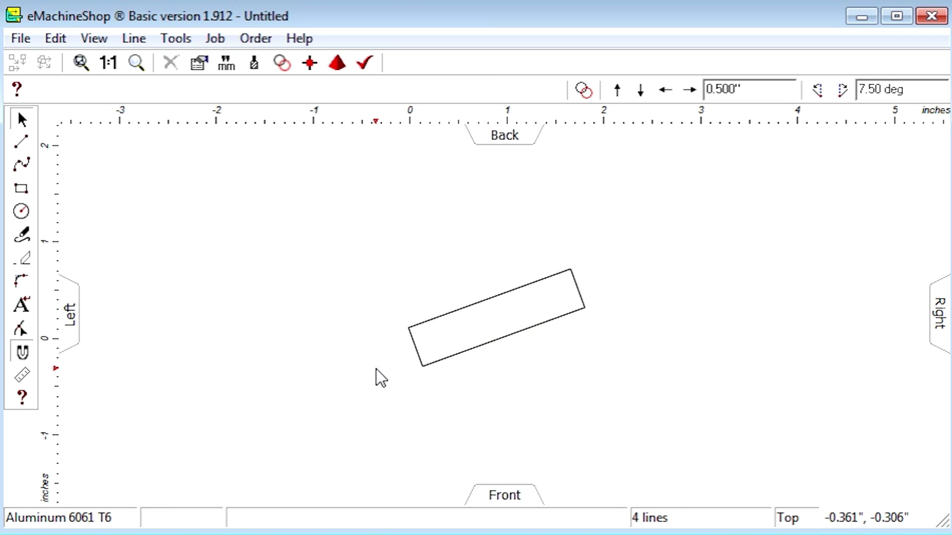
- Rotate the rectangle freehand, moving its pivot toward the lower end before rotating again
click(421, 364)
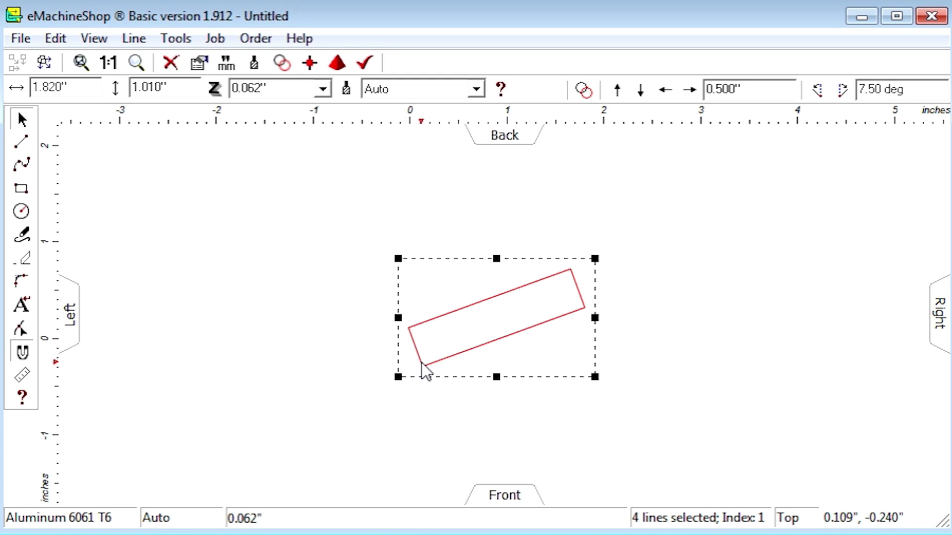
click(422, 364)
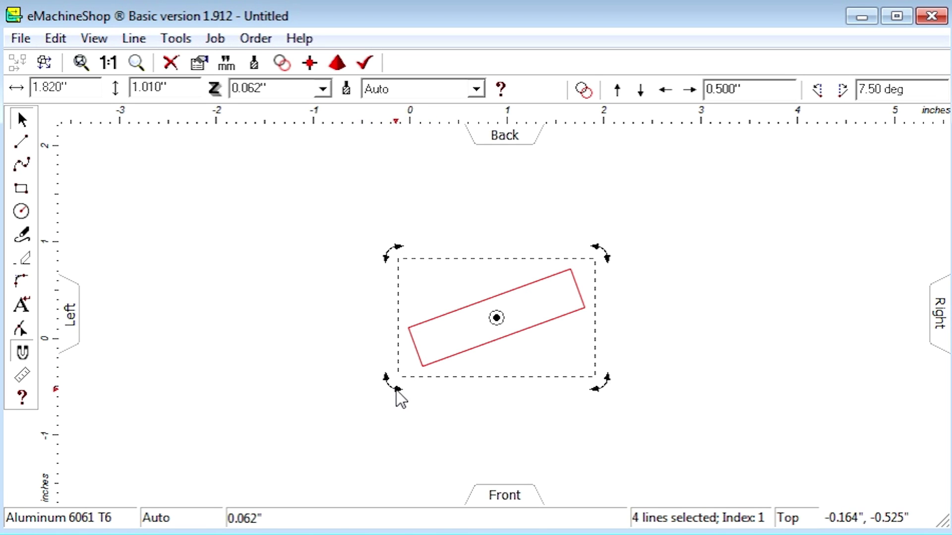
drag(395, 393, 360, 464)
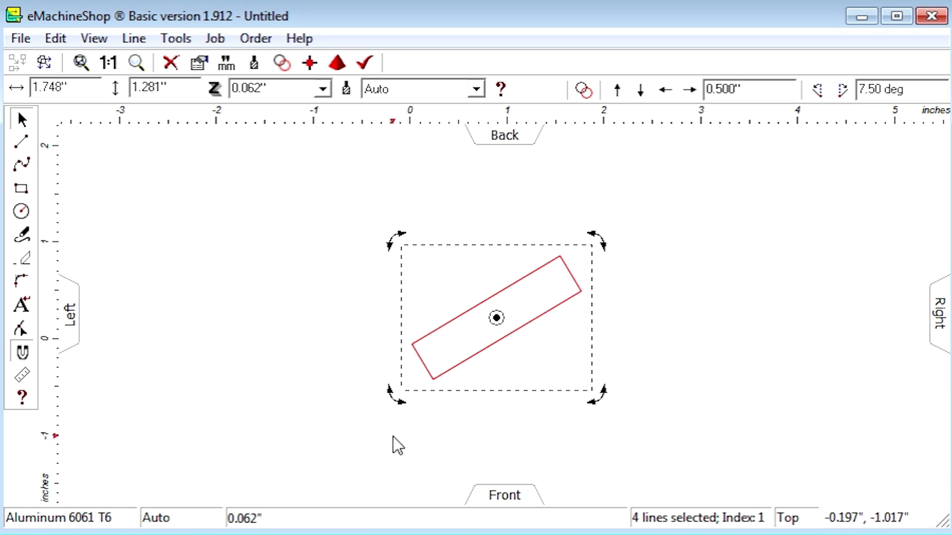
drag(479, 327, 457, 342)
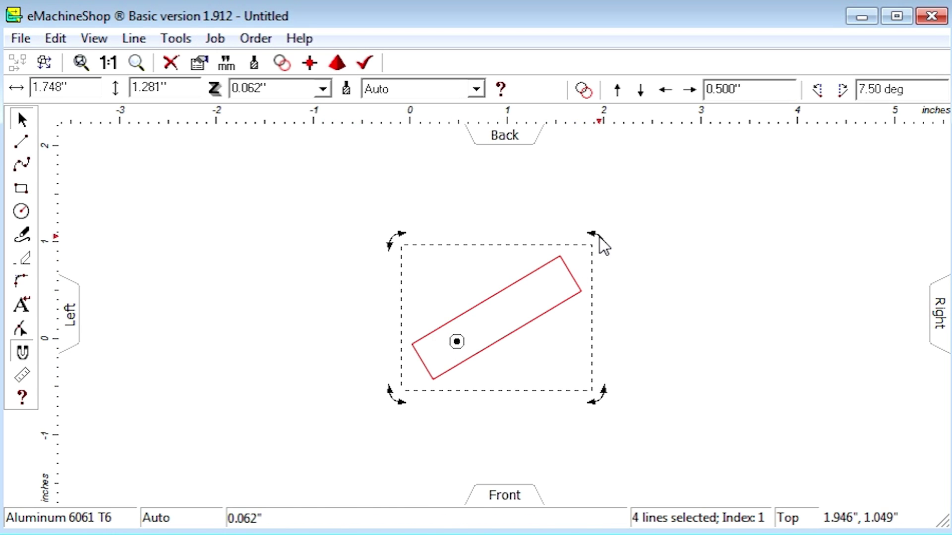
mouse_move(599, 238)
mouse_down()
mouse_move(536, 207)
mouse_move(333, 202)
mouse_move(240, 397)
mouse_move(348, 519)
mouse_move(597, 525)
mouse_move(676, 389)
mouse_move(686, 262)
mouse_move(639, 168)
mouse_up()
- Rotate the rectangle five 7.5° steps counterclockwise until it stands nearly upright
click(818, 90)
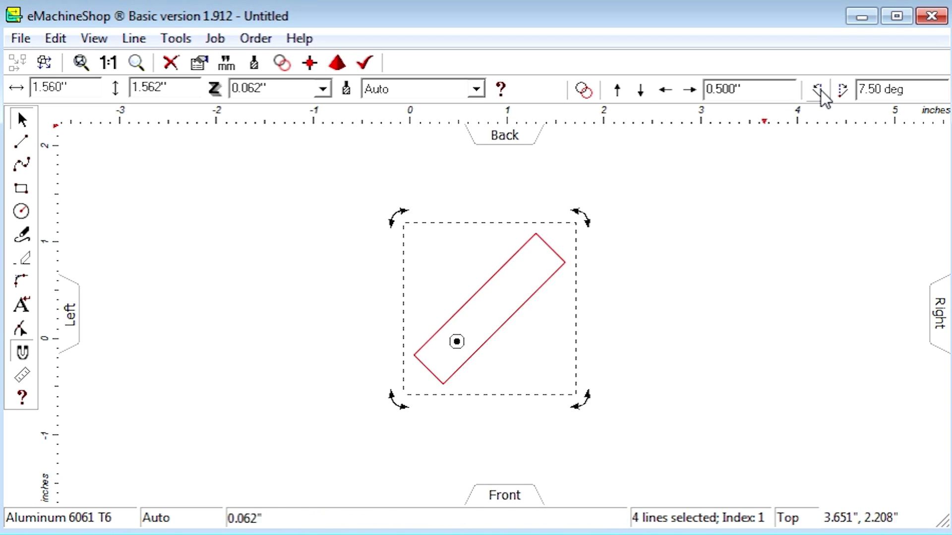
click(819, 90)
click(819, 90)
click(819, 91)
click(819, 90)
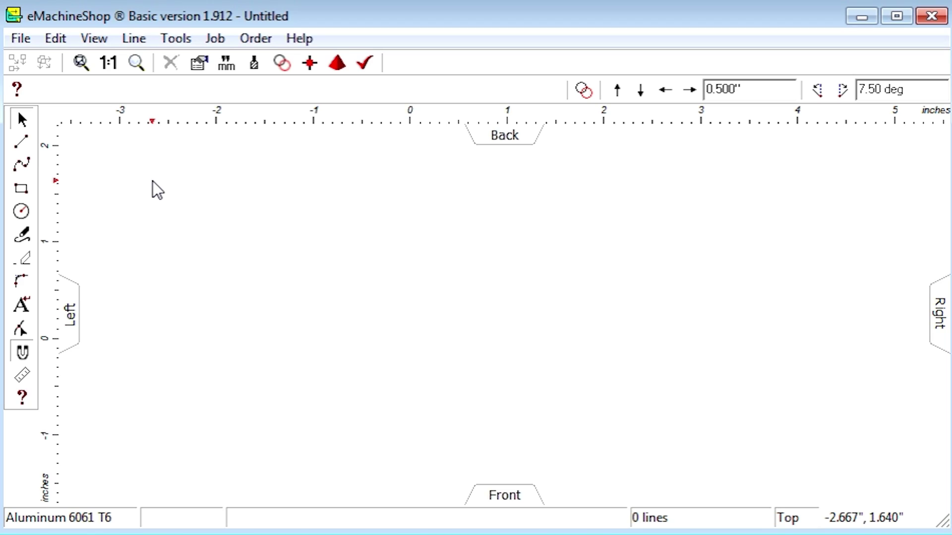
- Draw a 2.000" diameter circle centred on the origin and zoom to fit it
click(22, 212)
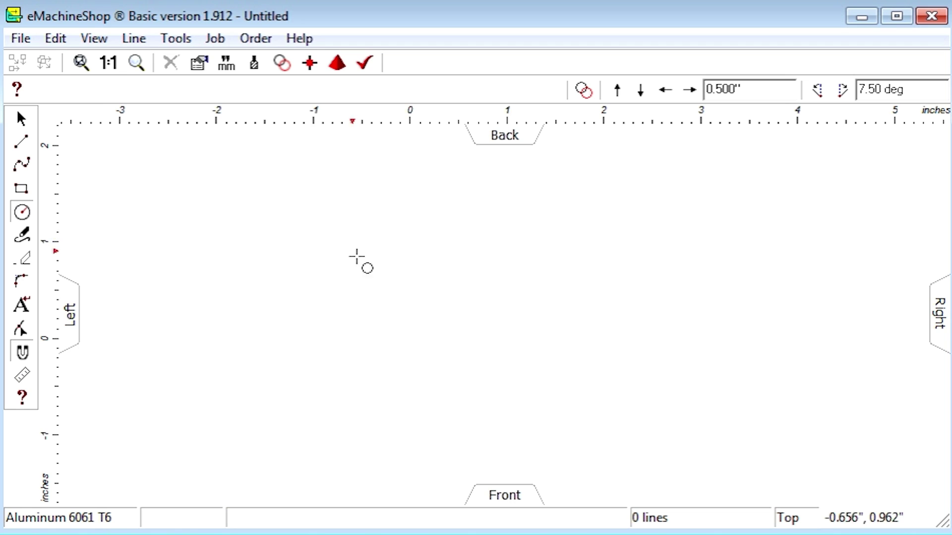
drag(487, 318, 516, 458)
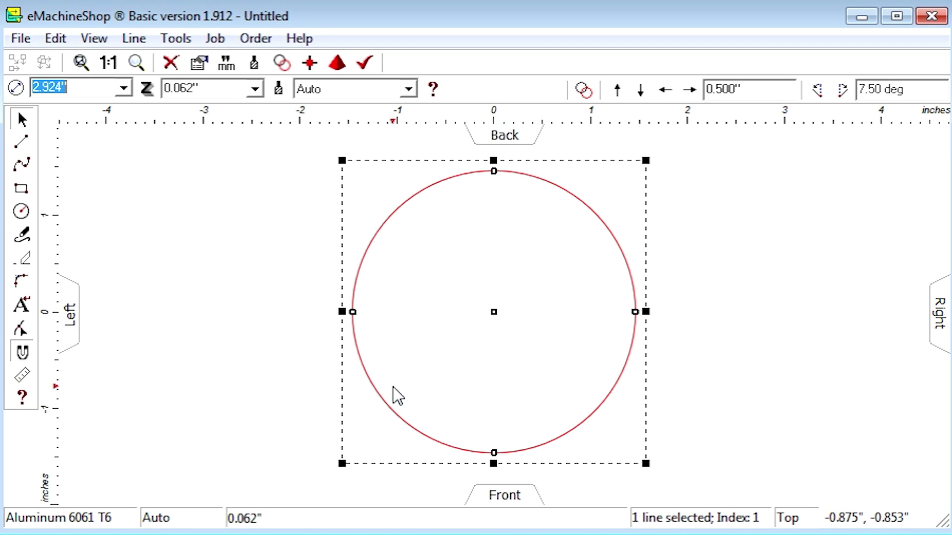
text(2)
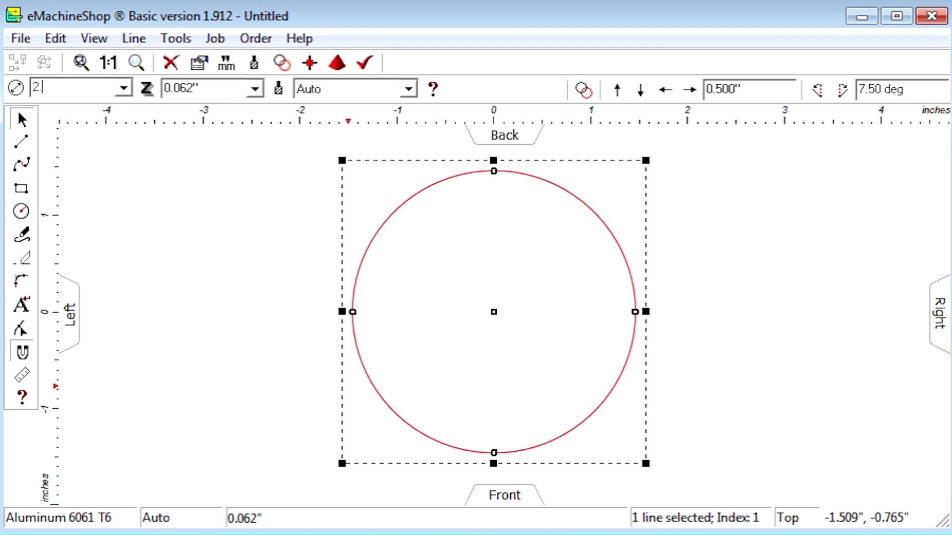
key(Return)
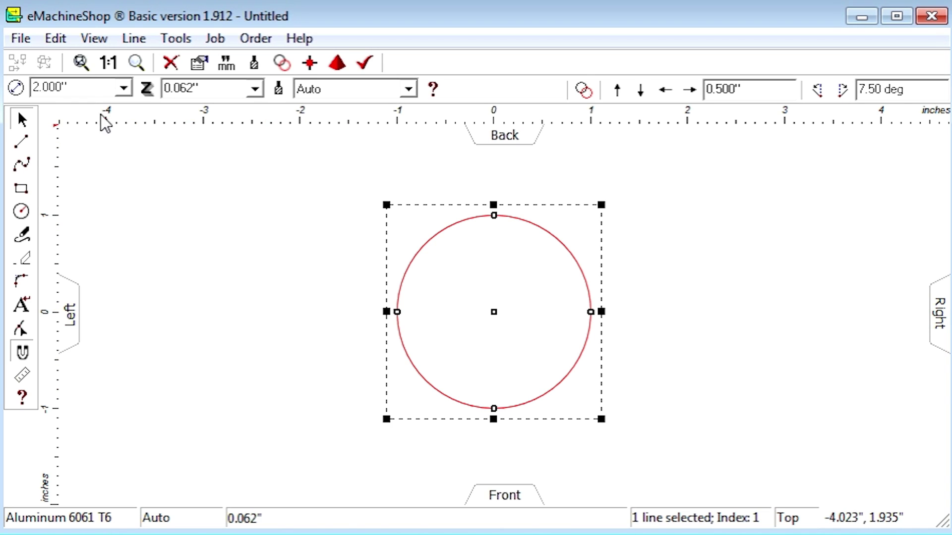
click(81, 62)
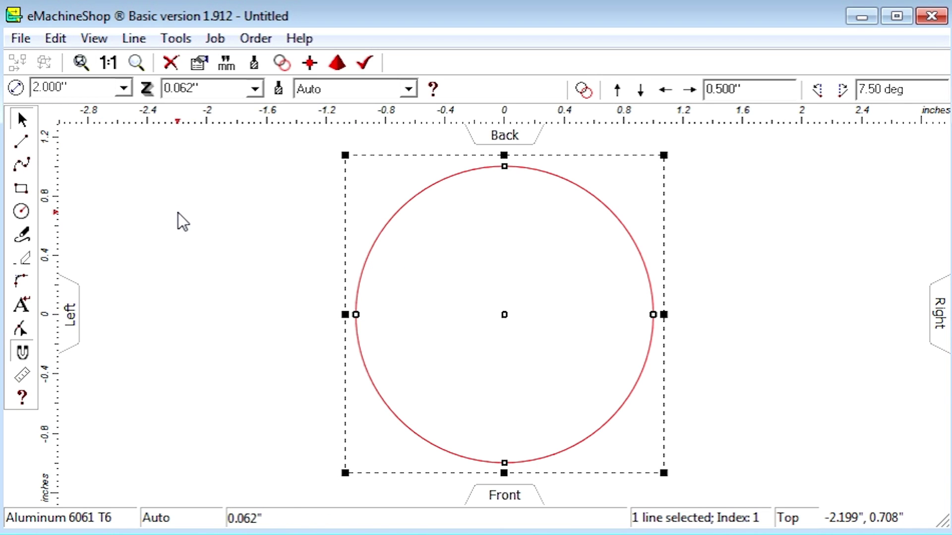
click(21, 189)
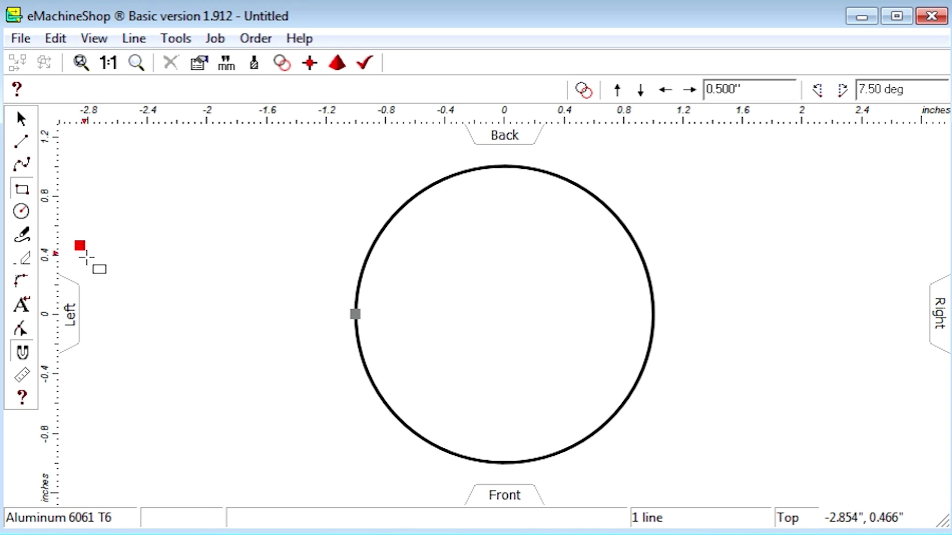
- Add a 0.500" by 0.150" rectangle and move it onto the circle's right edge
drag(140, 279, 207, 308)
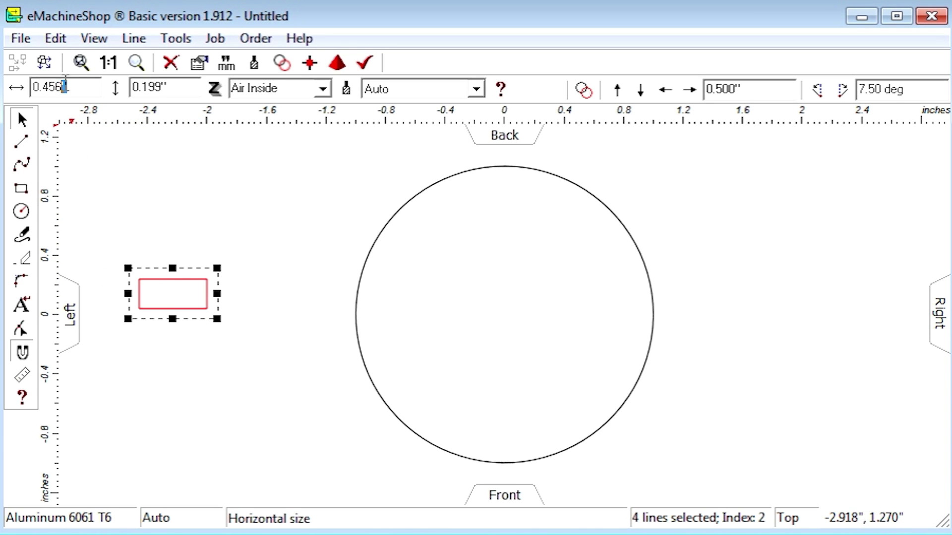
drag(65, 87, 32, 87)
text(.5)
key(Tab)
text(.)
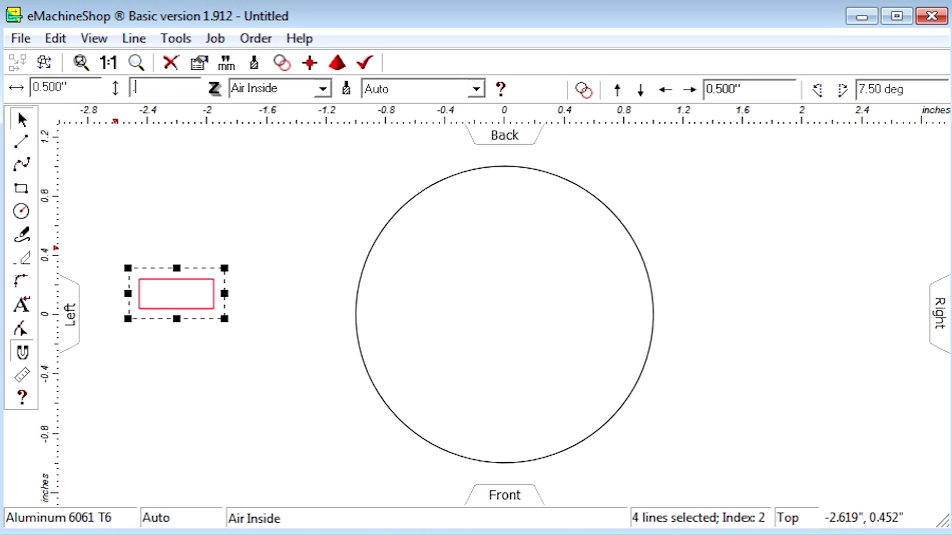
text(15)
key(Return)
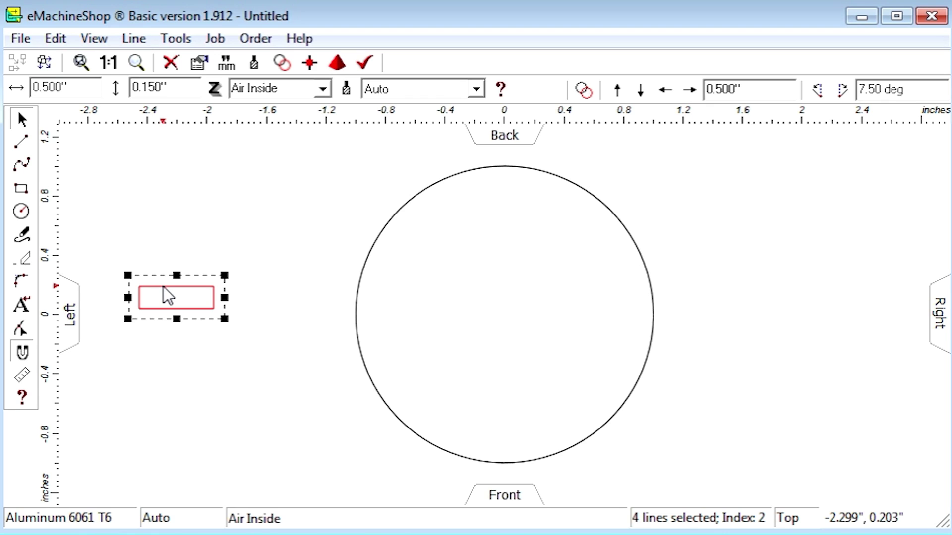
drag(163, 287, 640, 303)
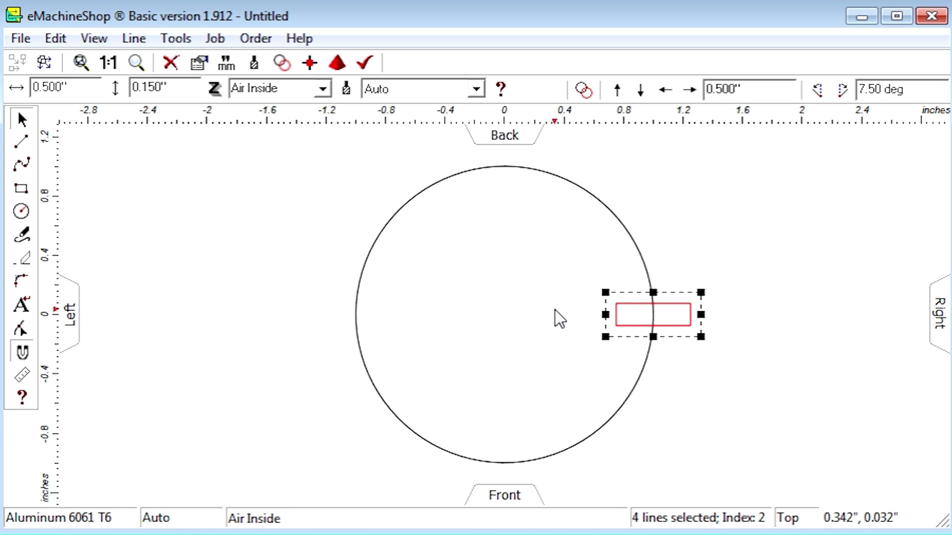
click(28, 144)
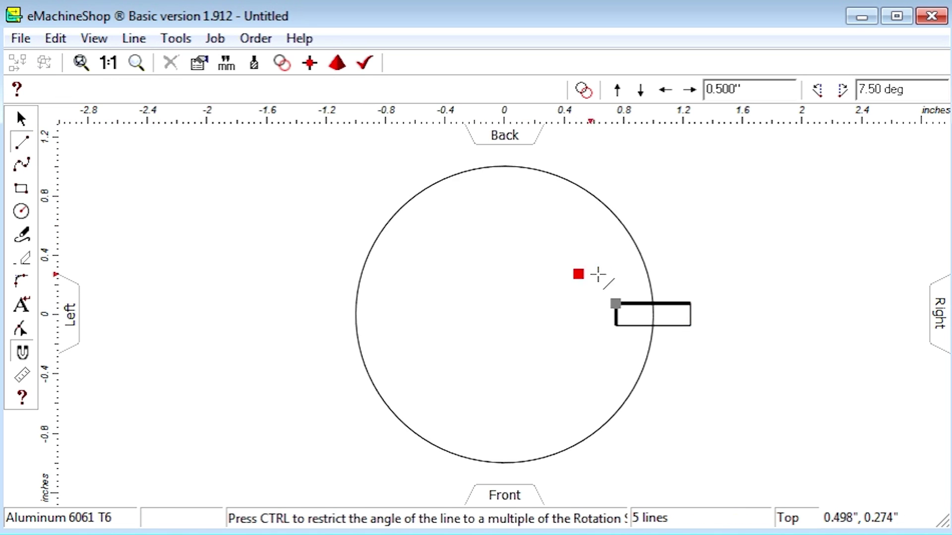
- Draw a 170° slanted line from the rectangle corner, then add a copy 0.5" lower flipped to 190°
click(690, 304)
click(614, 291)
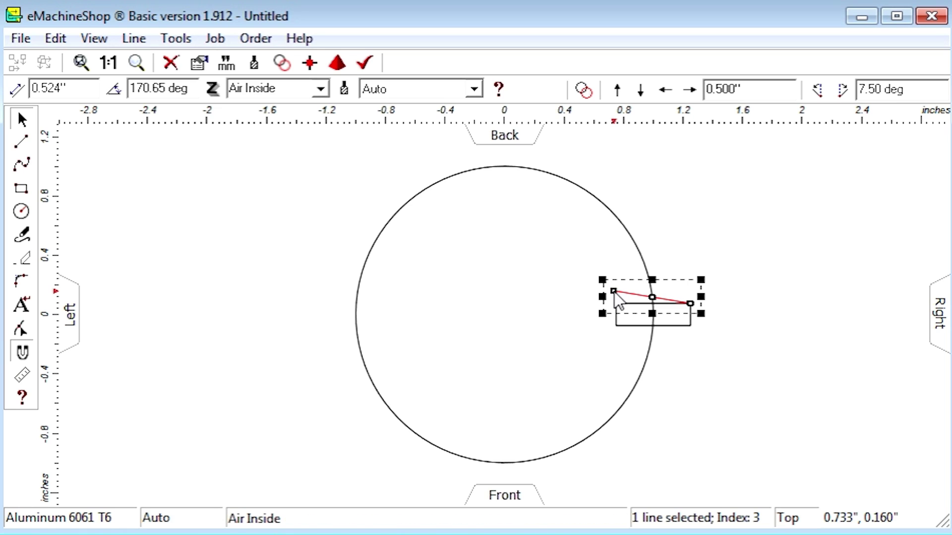
click(181, 85)
text(170)
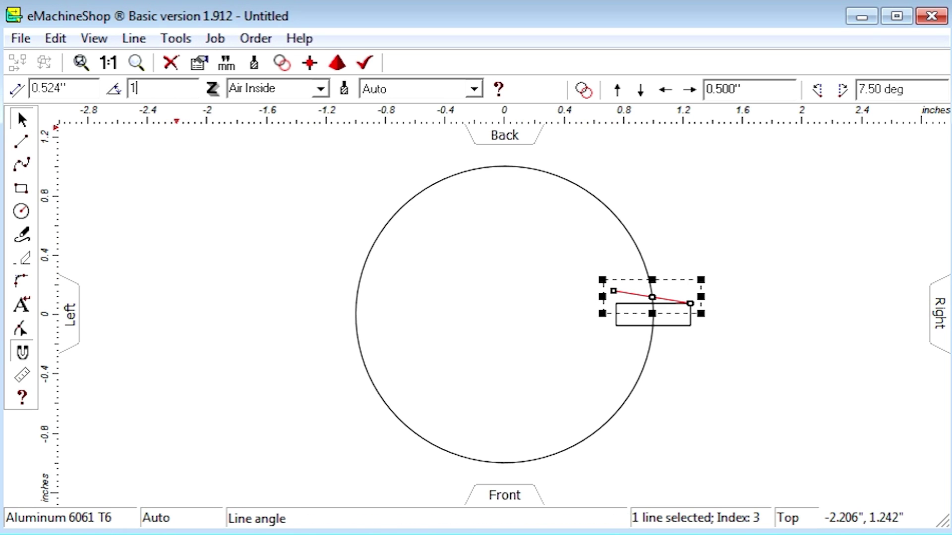
key(Tab)
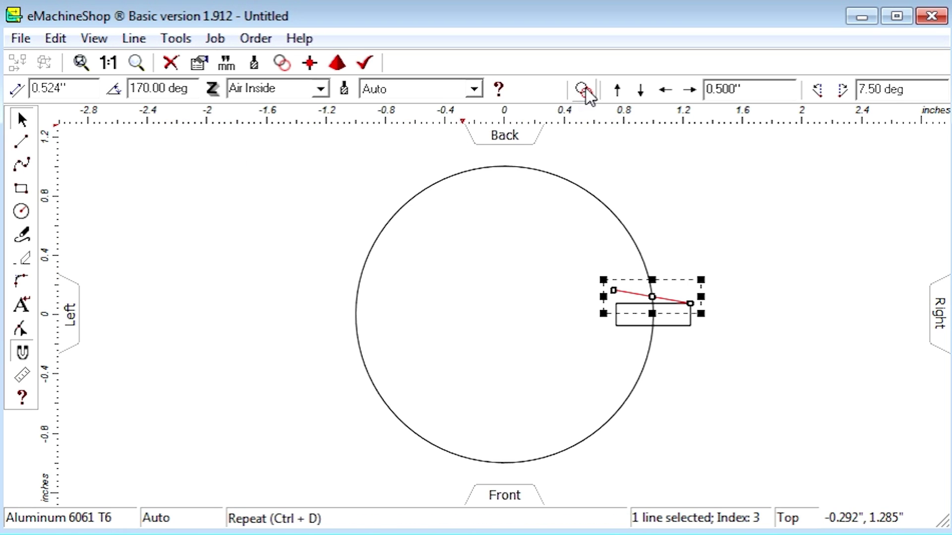
click(650, 89)
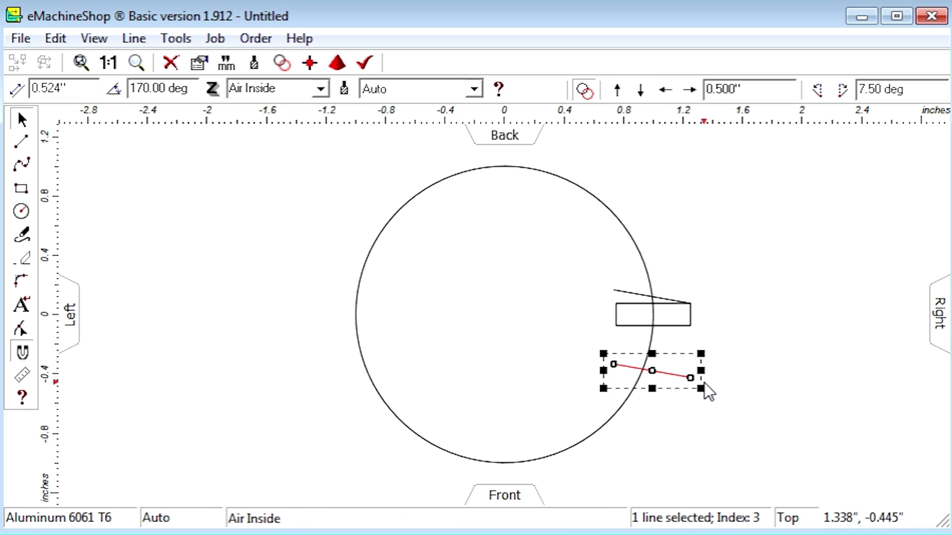
drag(701, 385, 668, 328)
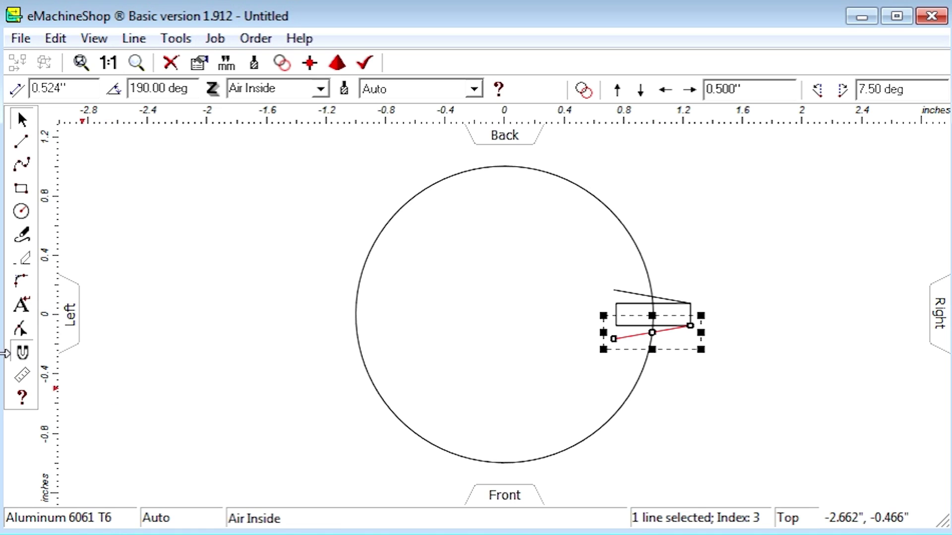
- Erase the rectangle's left edge, the arc under the tooth, and the line stubs inside the circle
click(22, 258)
click(636, 310)
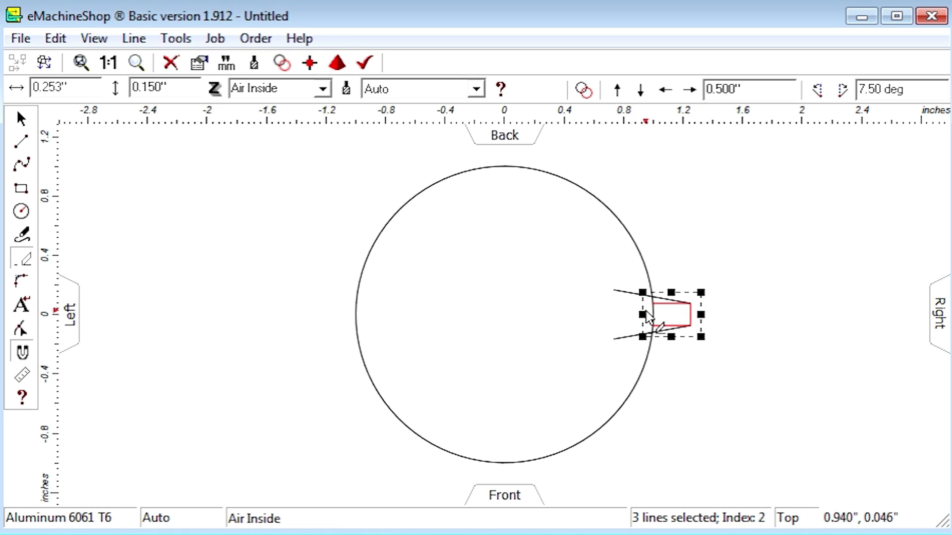
click(652, 313)
click(656, 308)
click(645, 300)
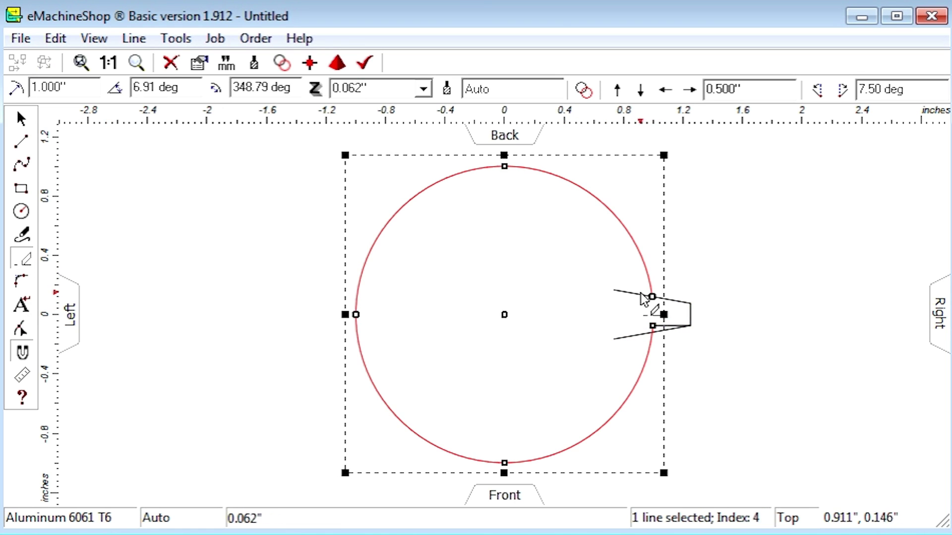
click(640, 294)
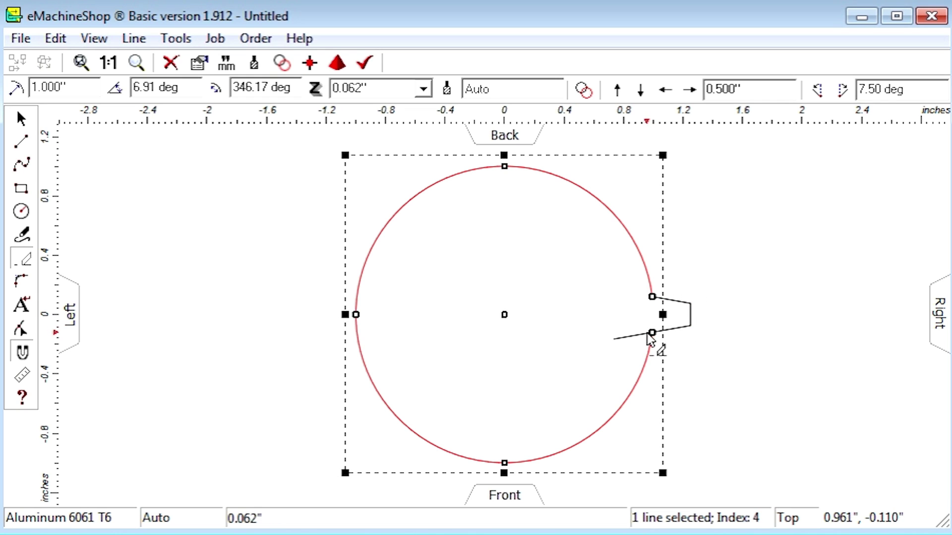
click(639, 336)
click(22, 119)
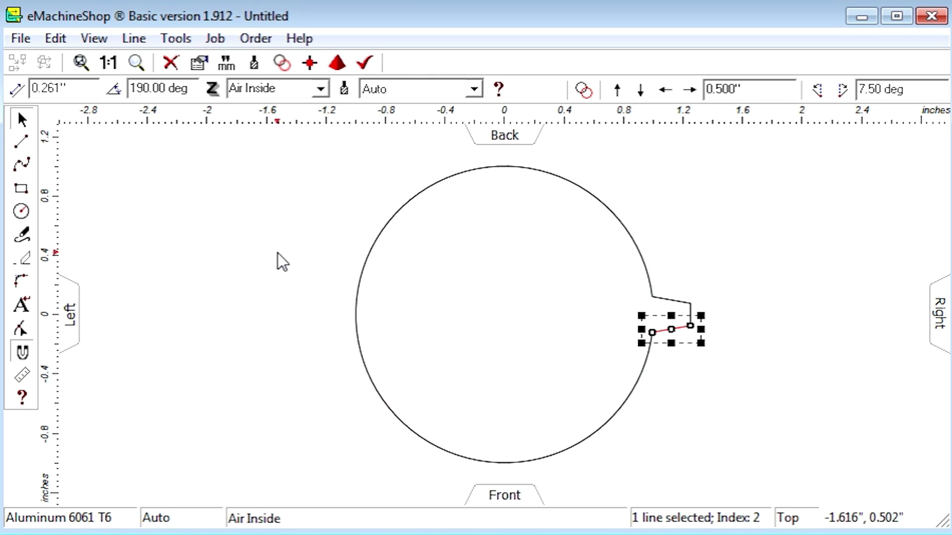
click(310, 274)
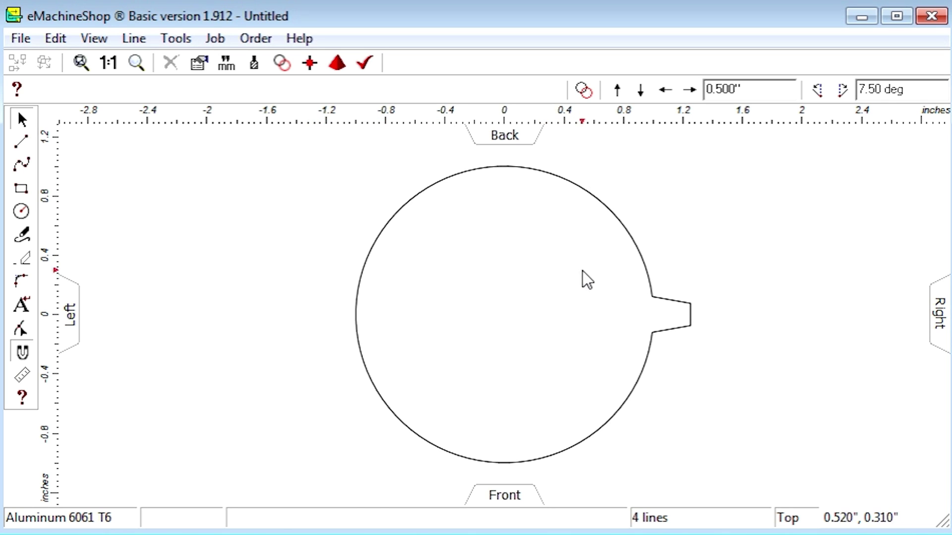
- Box-select the three tooth lines and drag their rotation pivot to the circle's centre
drag(594, 285, 708, 349)
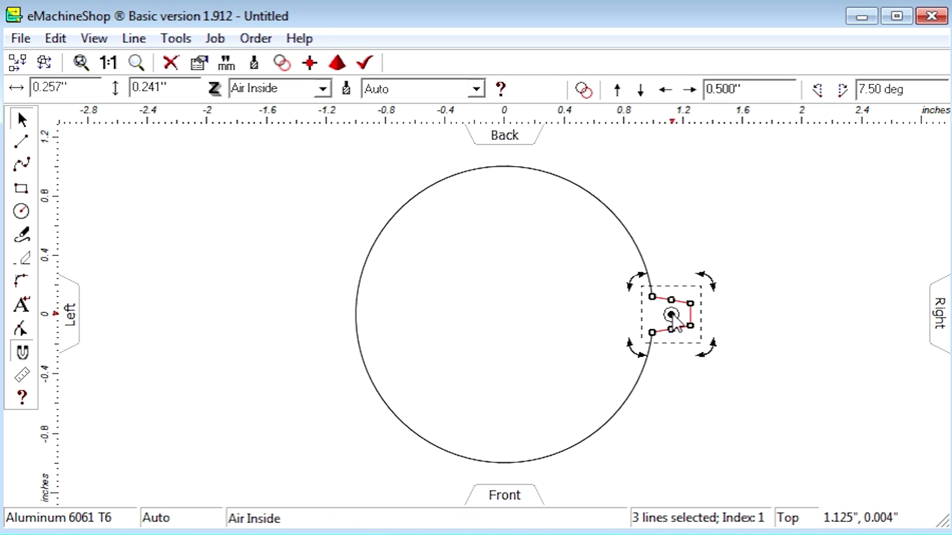
drag(672, 314, 505, 316)
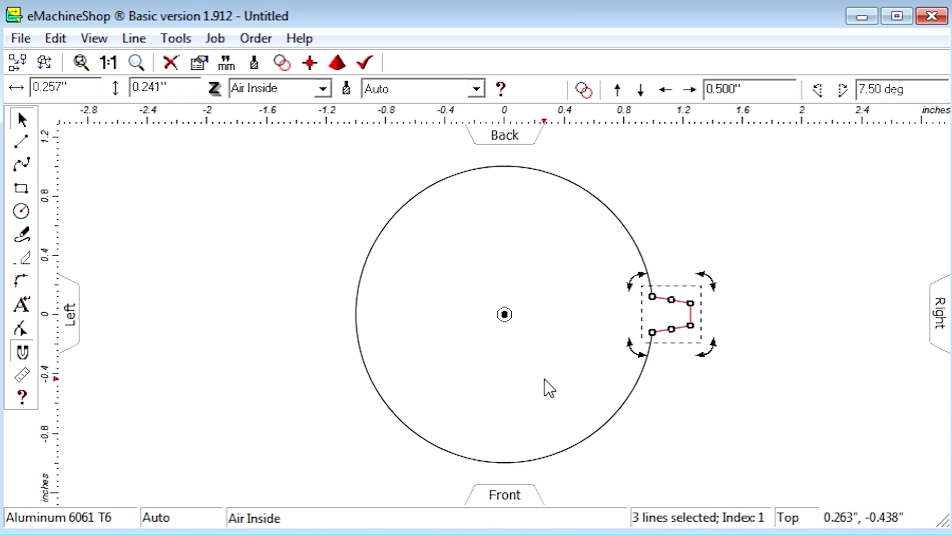
- Set the rotation step to 360/18 (20°), turn Repeat on, and rotate a tooth copy 20° clockwise
click(916, 90)
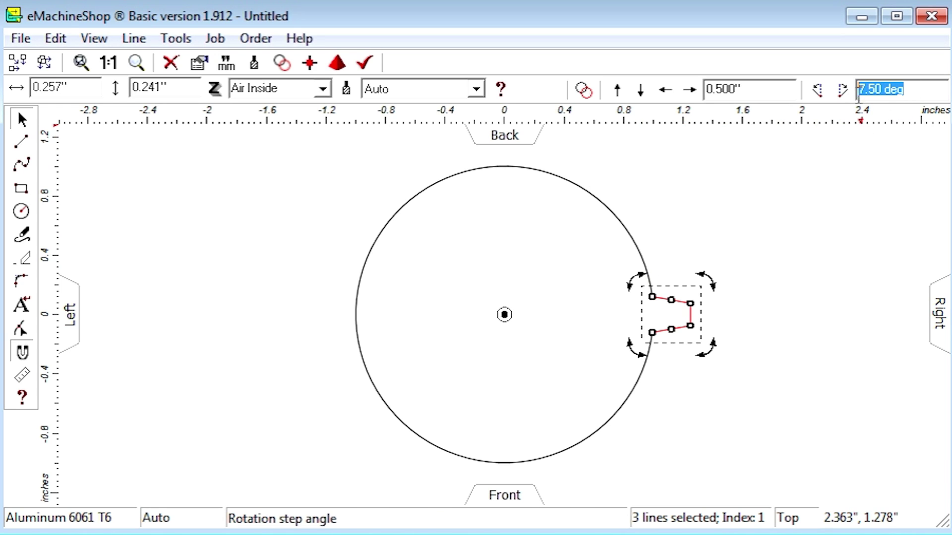
text(360)
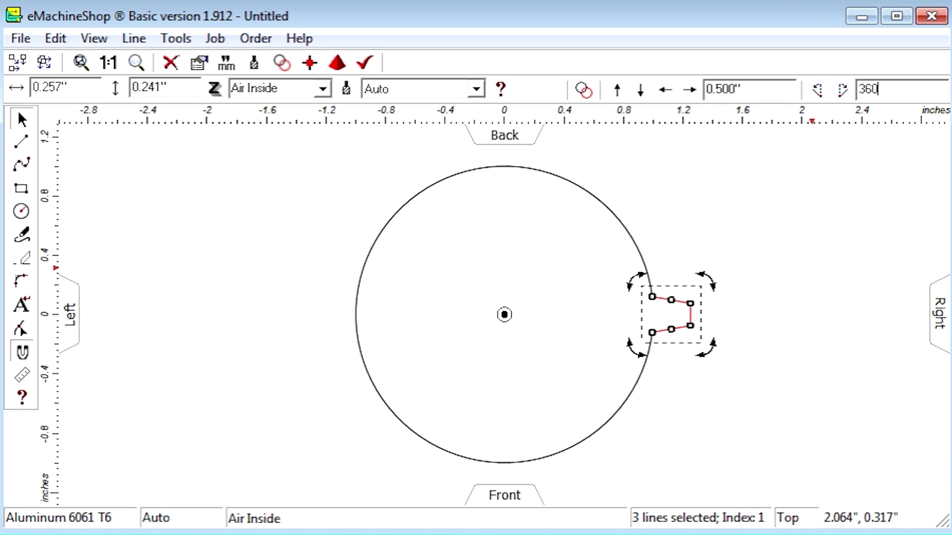
text(/18)
key(Return)
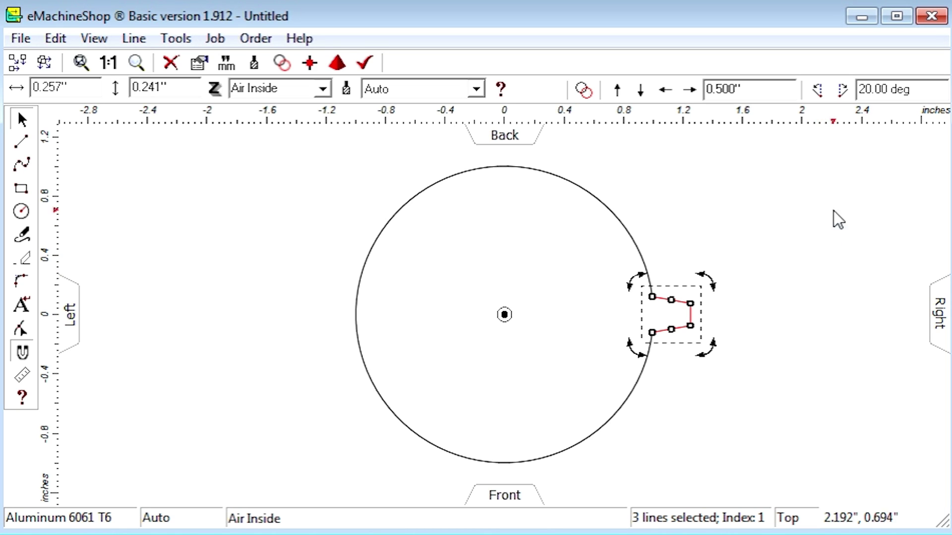
click(586, 90)
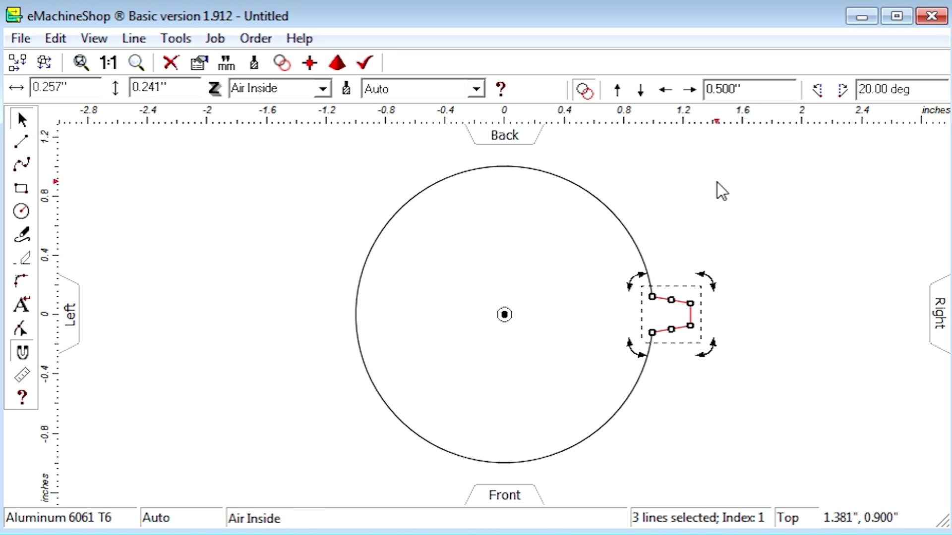
click(843, 91)
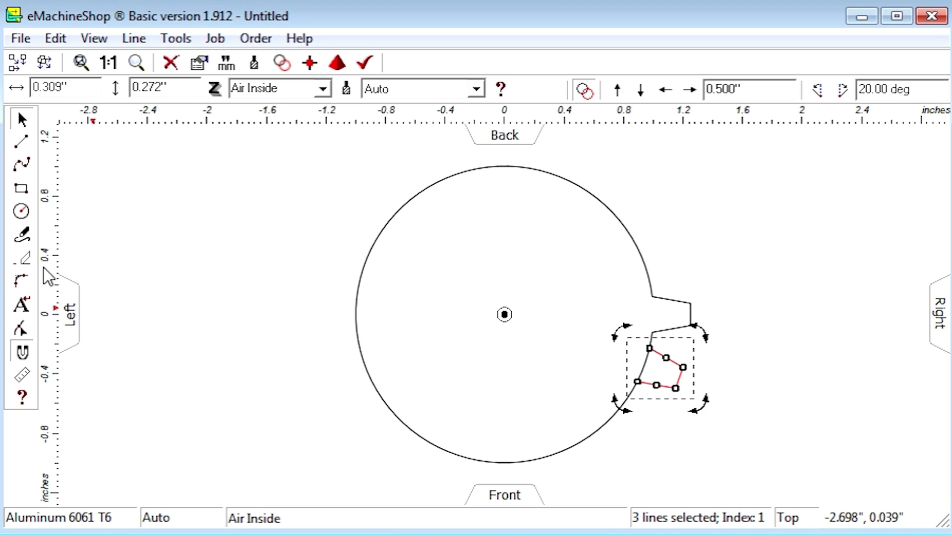
click(22, 258)
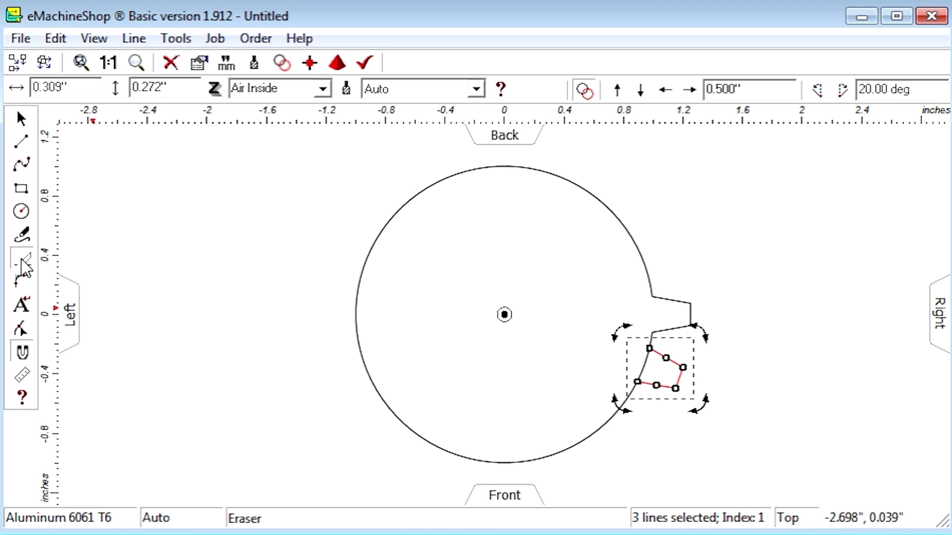
- Erase the circle outline and the first tooth's extra lines, leaving only the tooth lines
click(643, 370)
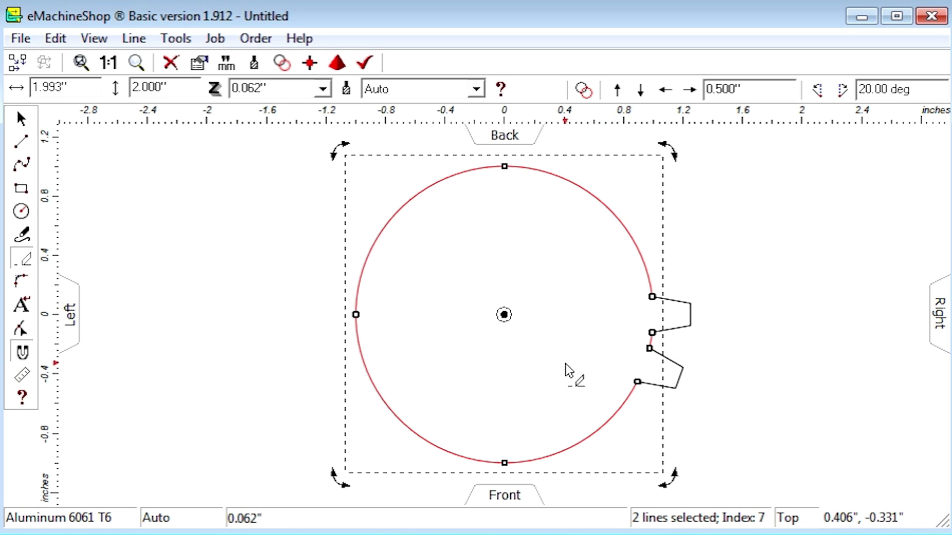
click(630, 241)
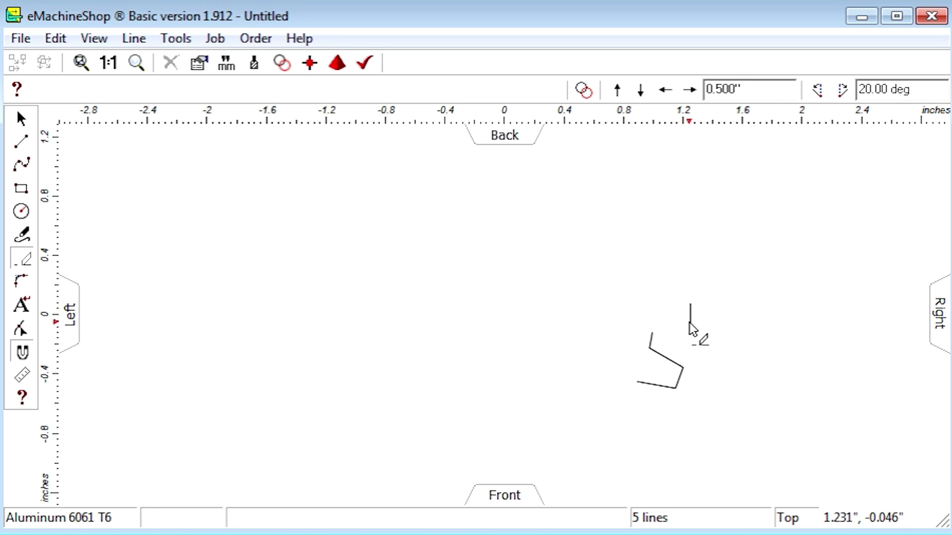
click(688, 323)
click(20, 119)
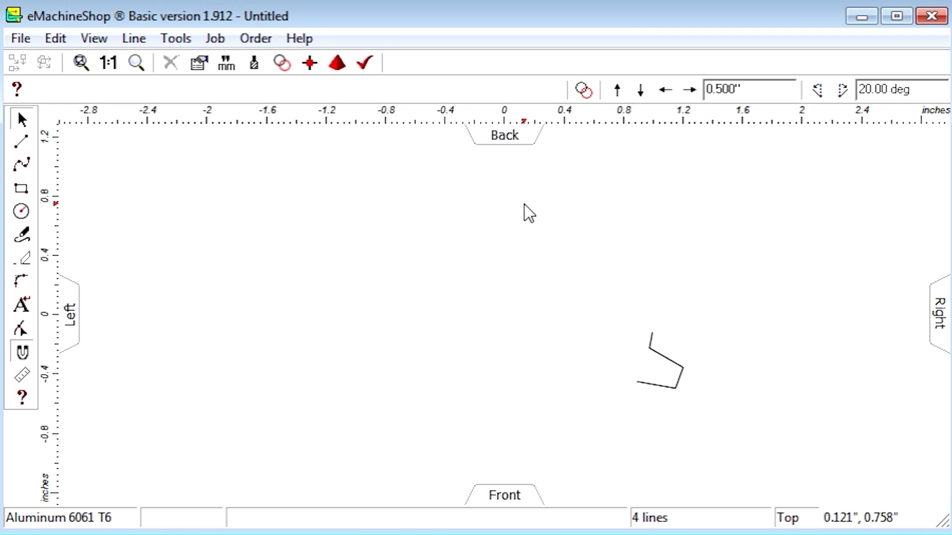
- Select the four tooth lines and move their rotation centre to the gear's centre
drag(614, 311, 707, 416)
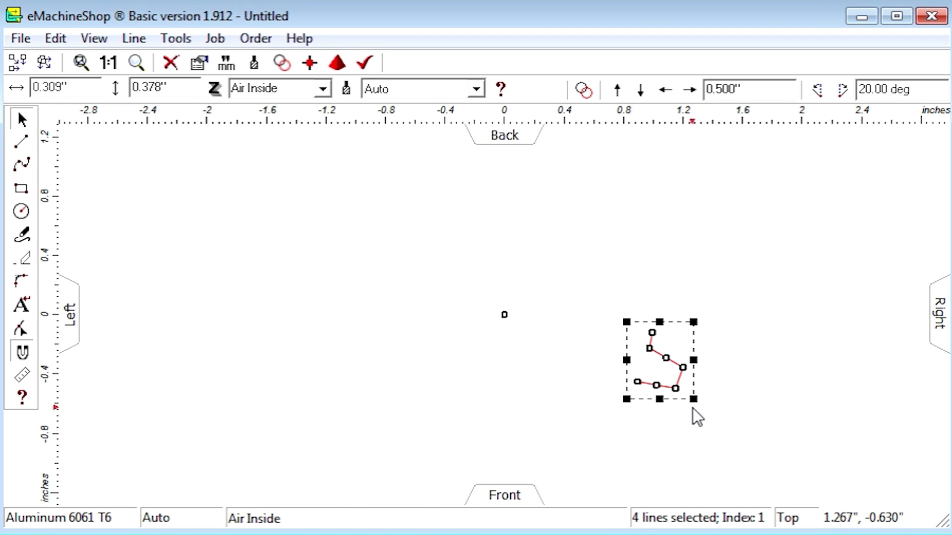
click(656, 385)
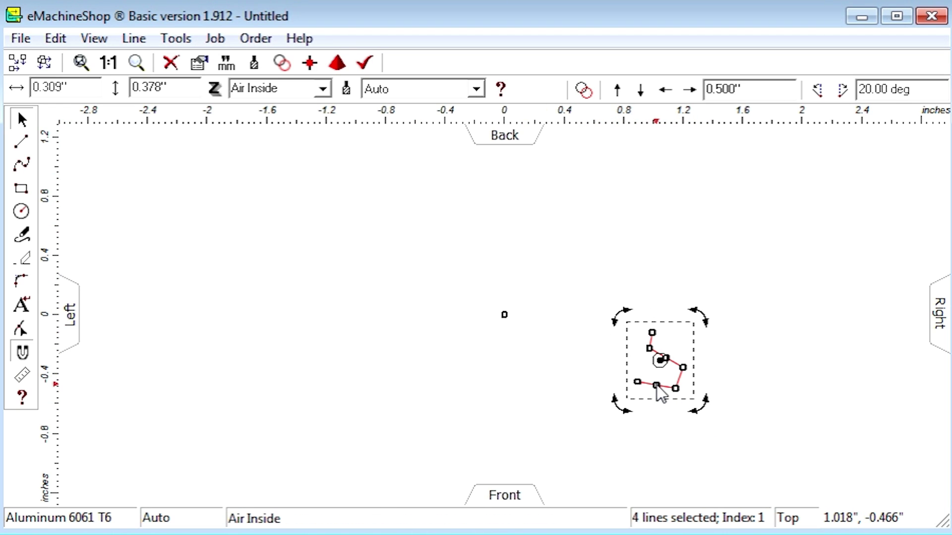
drag(661, 365, 504, 314)
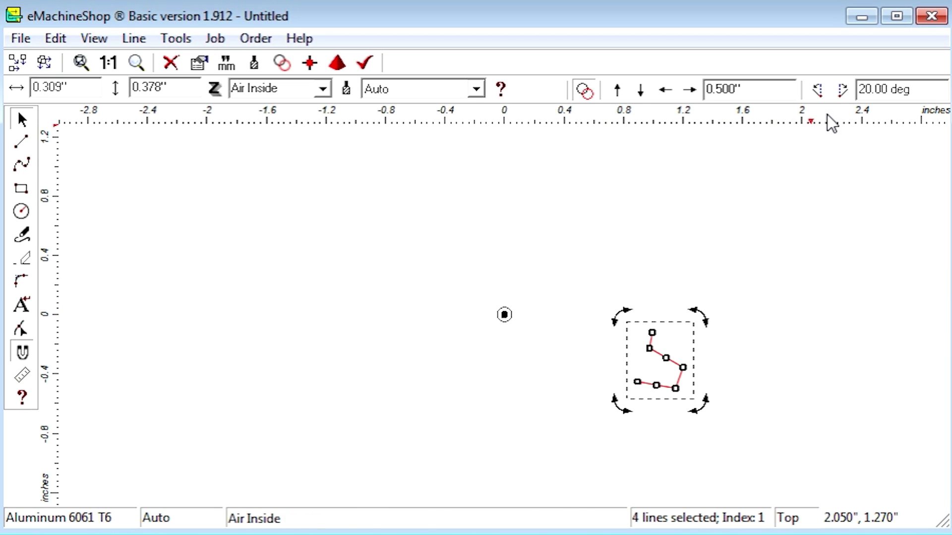
- Rotate repeated copies of the tooth 20° apart to complete the 18-tooth outline
click(843, 90)
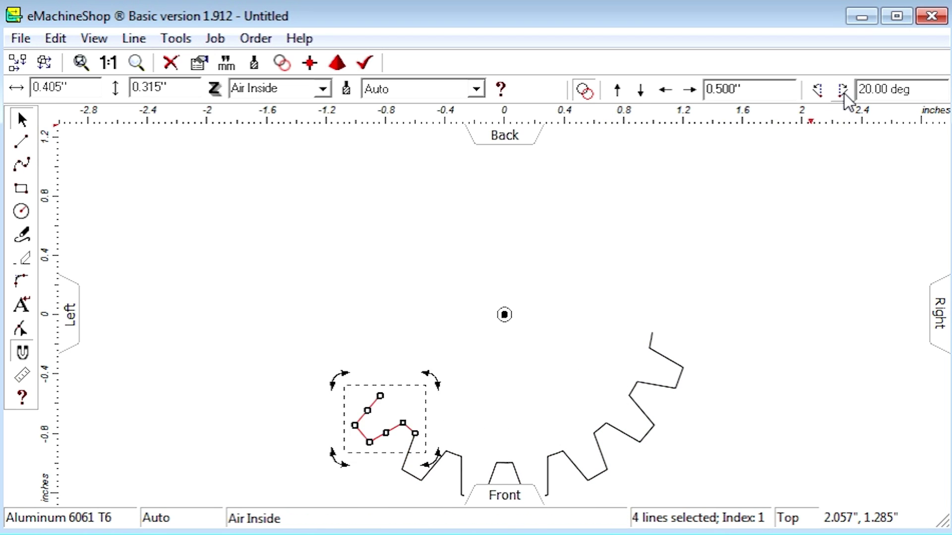
click(843, 90)
click(843, 91)
click(843, 90)
click(843, 90)
click(843, 91)
click(843, 91)
click(843, 91)
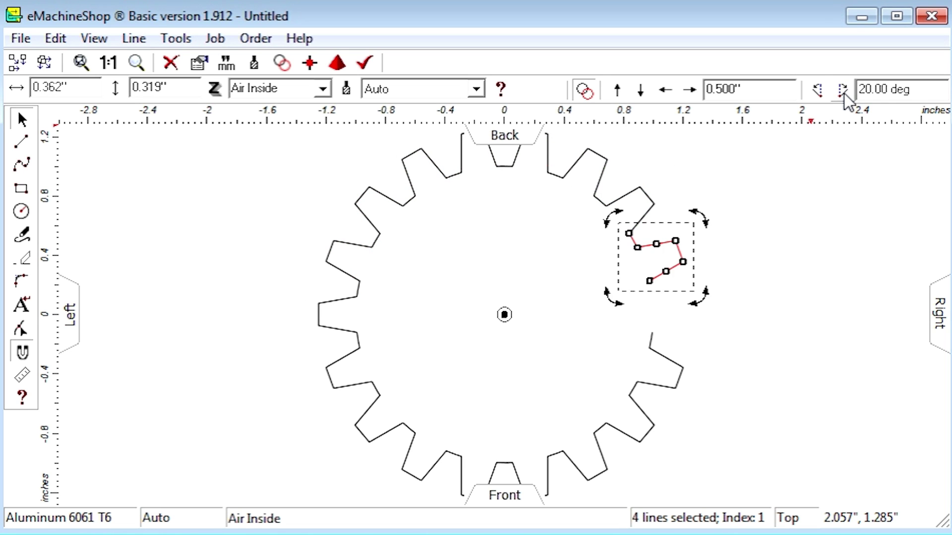
click(843, 91)
- Give all gear lines a depth of 0.062" and deselect them
key(ctrl+a)
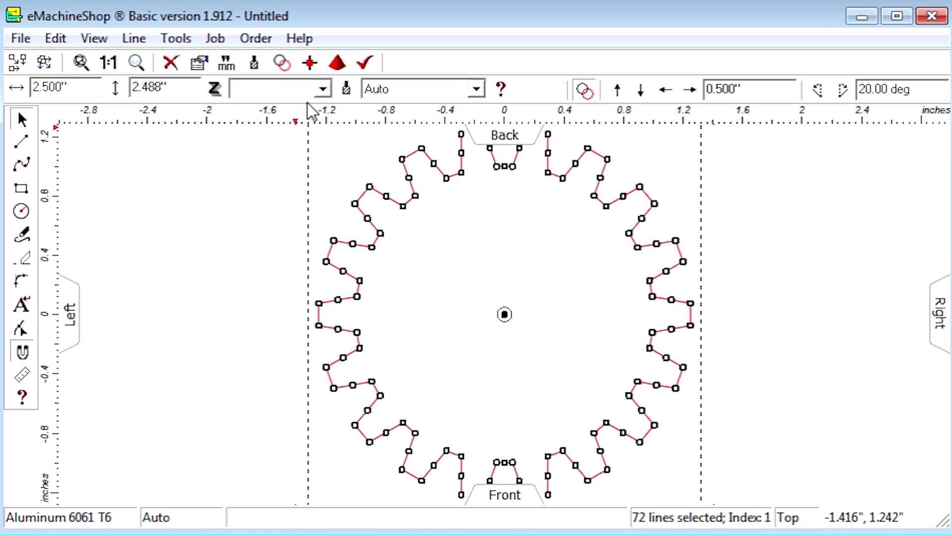
click(323, 88)
click(258, 243)
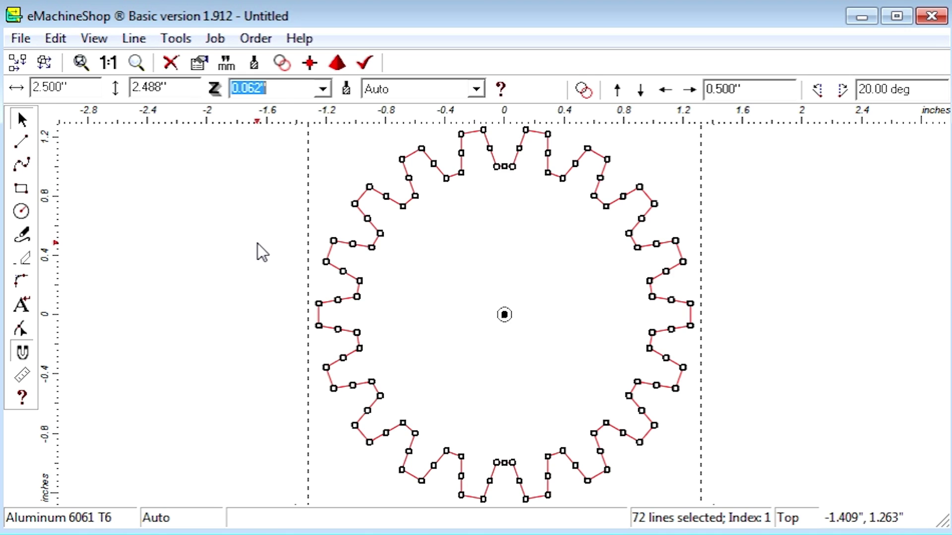
click(257, 242)
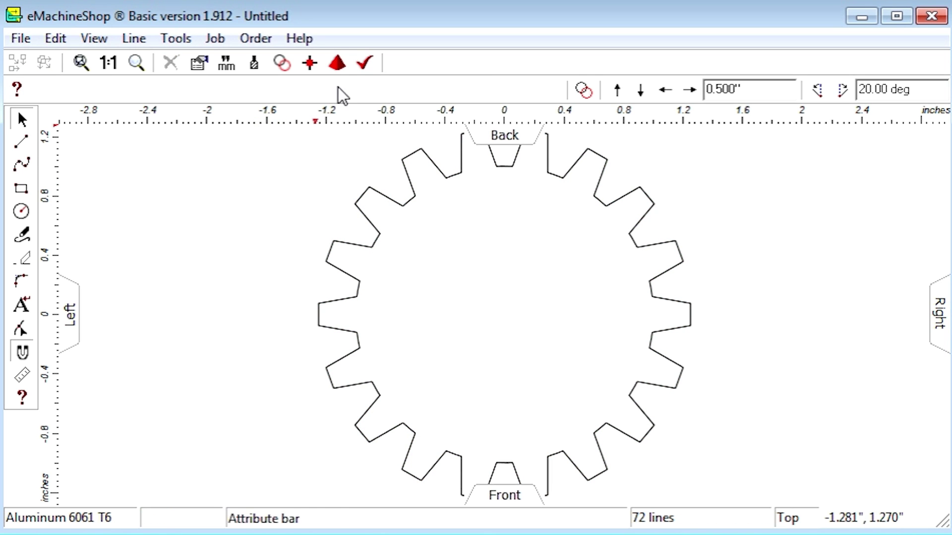
- Preview the 18-tooth gear in 3D, tilted so its 0.062" thickness shows
click(337, 62)
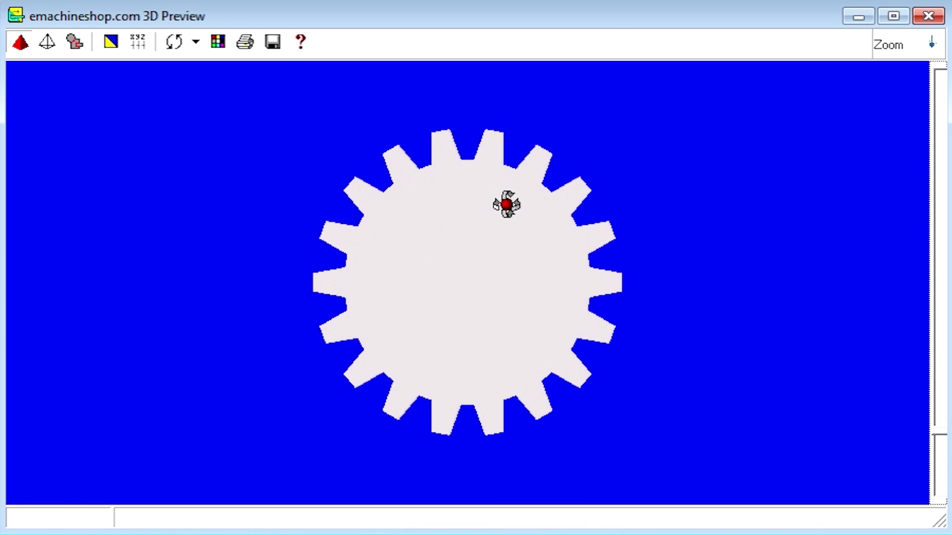
drag(559, 149, 478, 282)
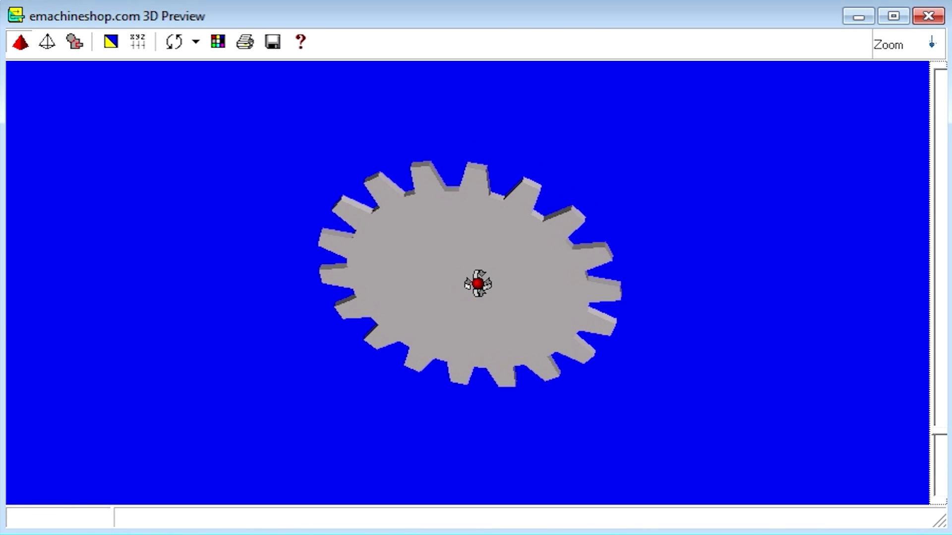